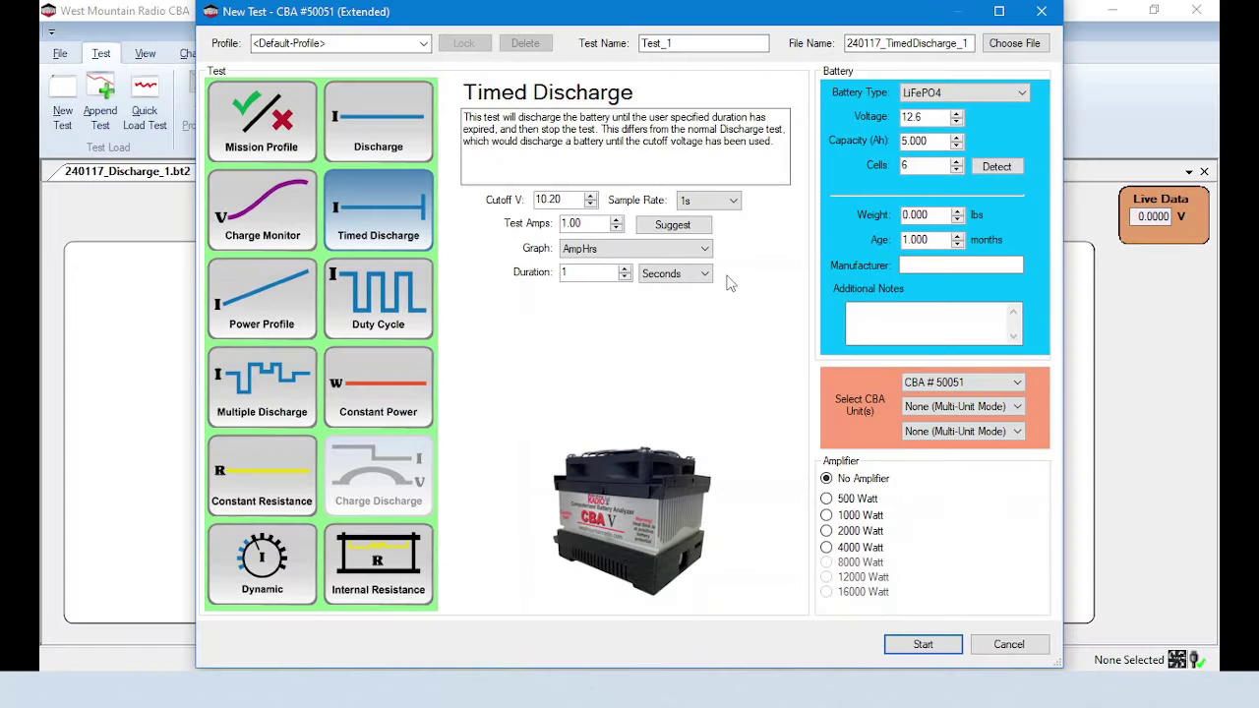
Set the Timed Discharge test to run by percent with an ending percentage of 50
click(705, 280)
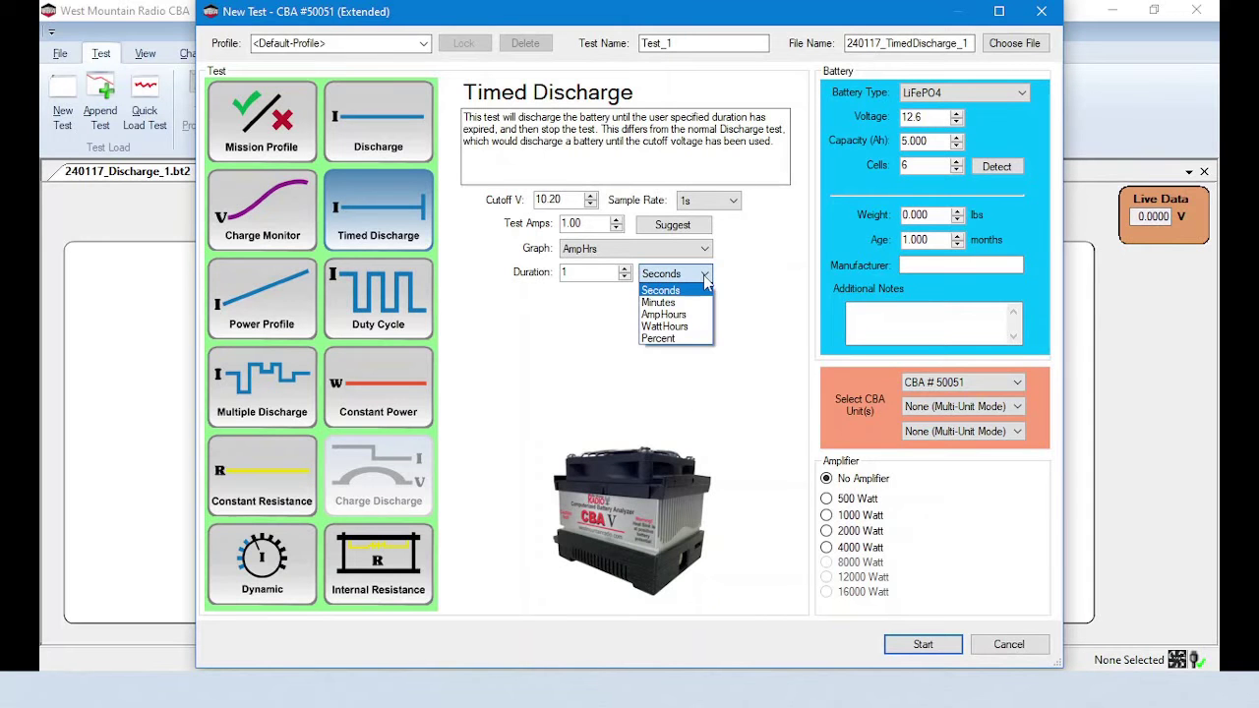
click(704, 338)
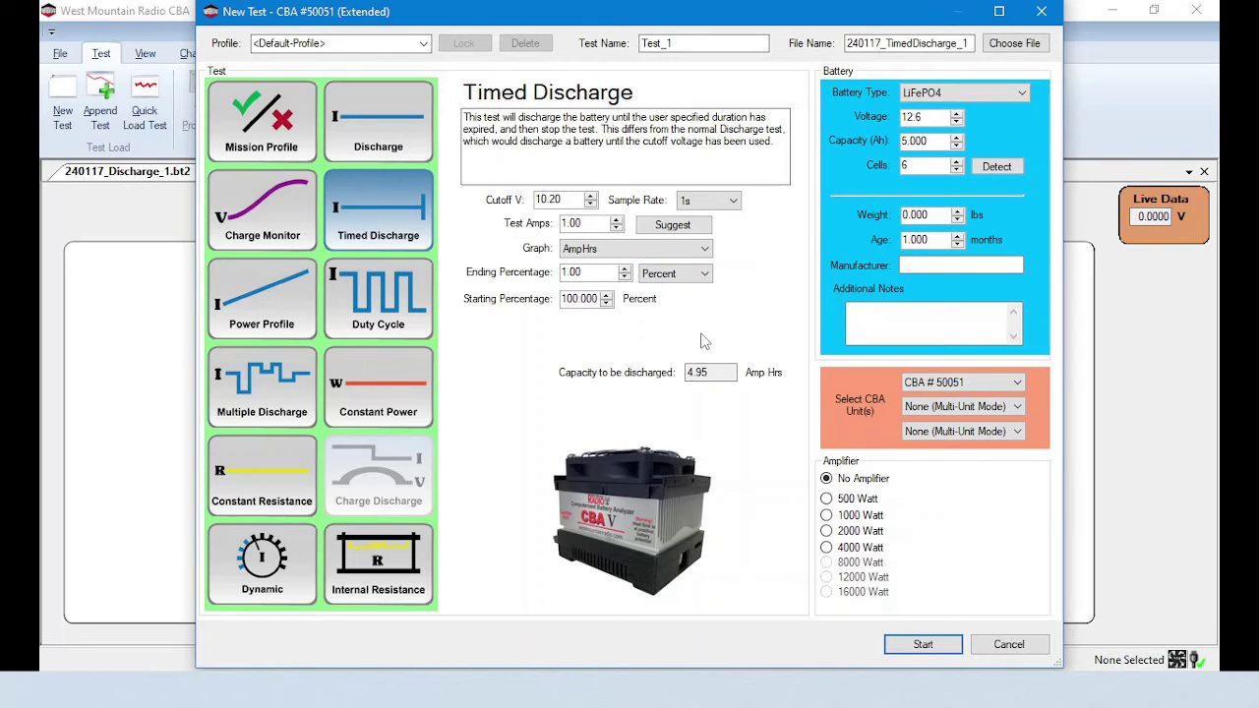
click(604, 268)
key(BackSpace)
key(BackSpace)
key(BackSpace)
key(BackSpace)
text(50)
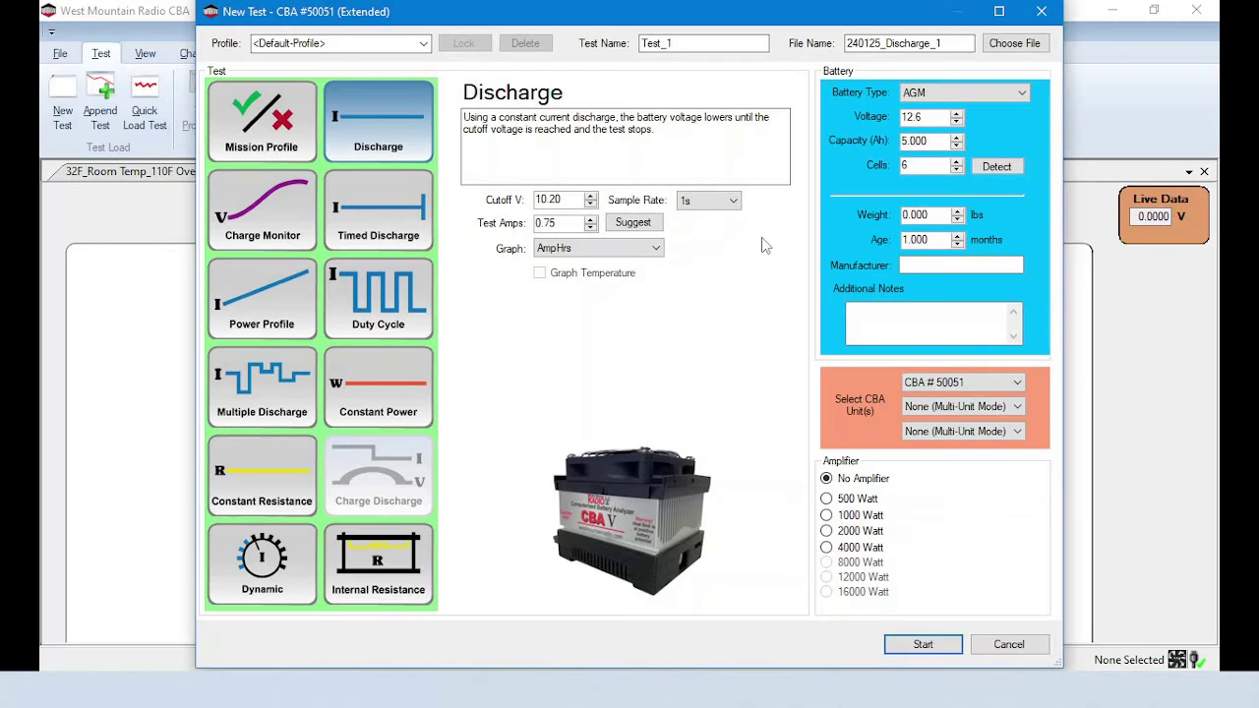
Set the sample rate of the Discharge test to 10s
click(732, 201)
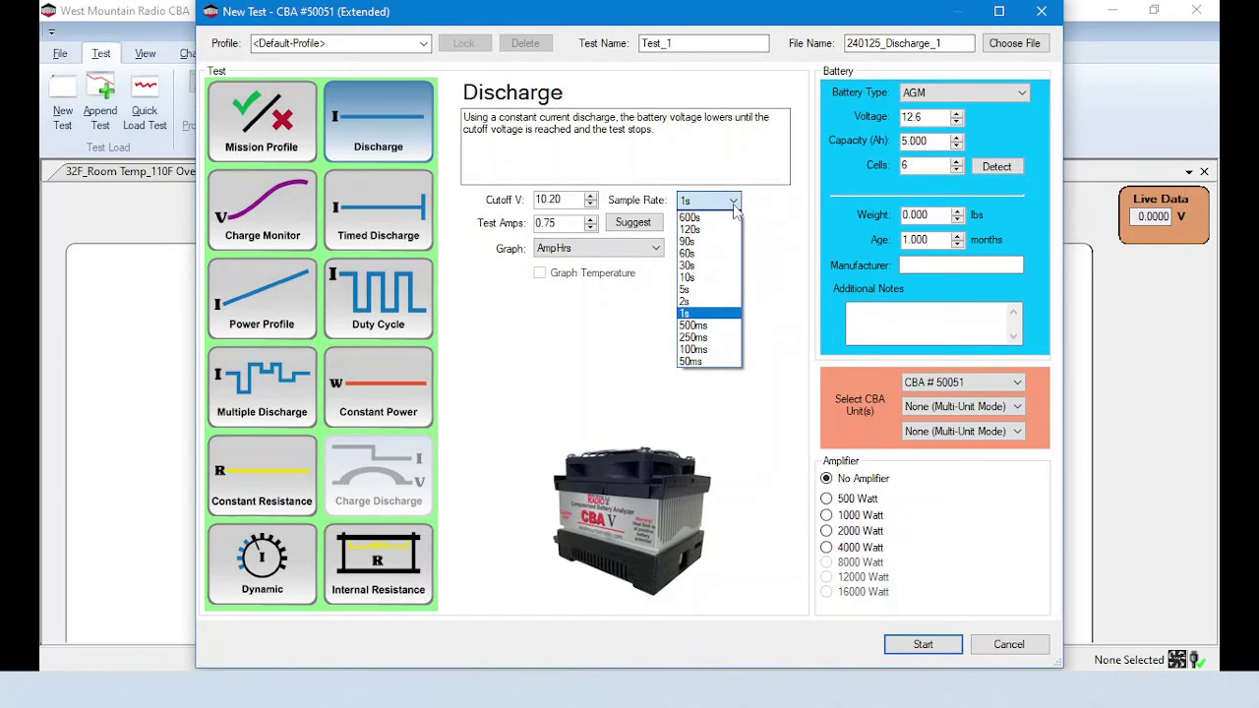
click(723, 279)
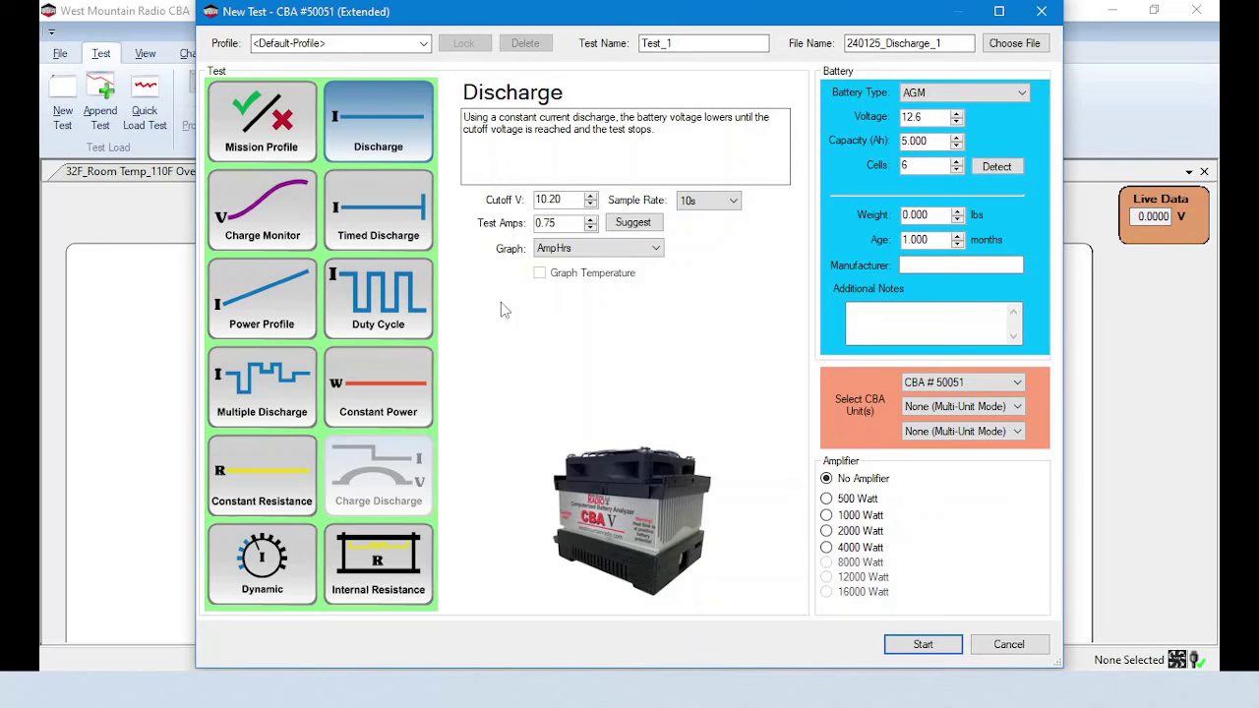
Choose the Charge Monitor test and set its max time to 10 hours and its sample rate to 60s
click(289, 216)
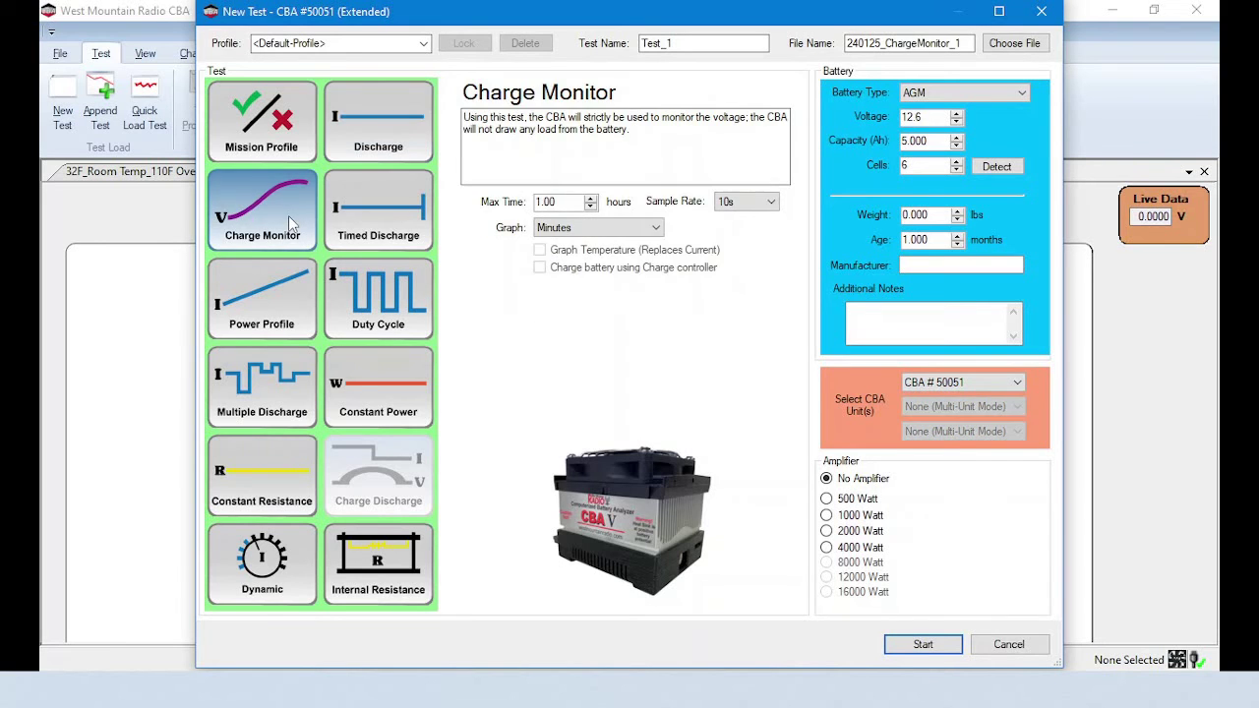
click(539, 202)
text(0)
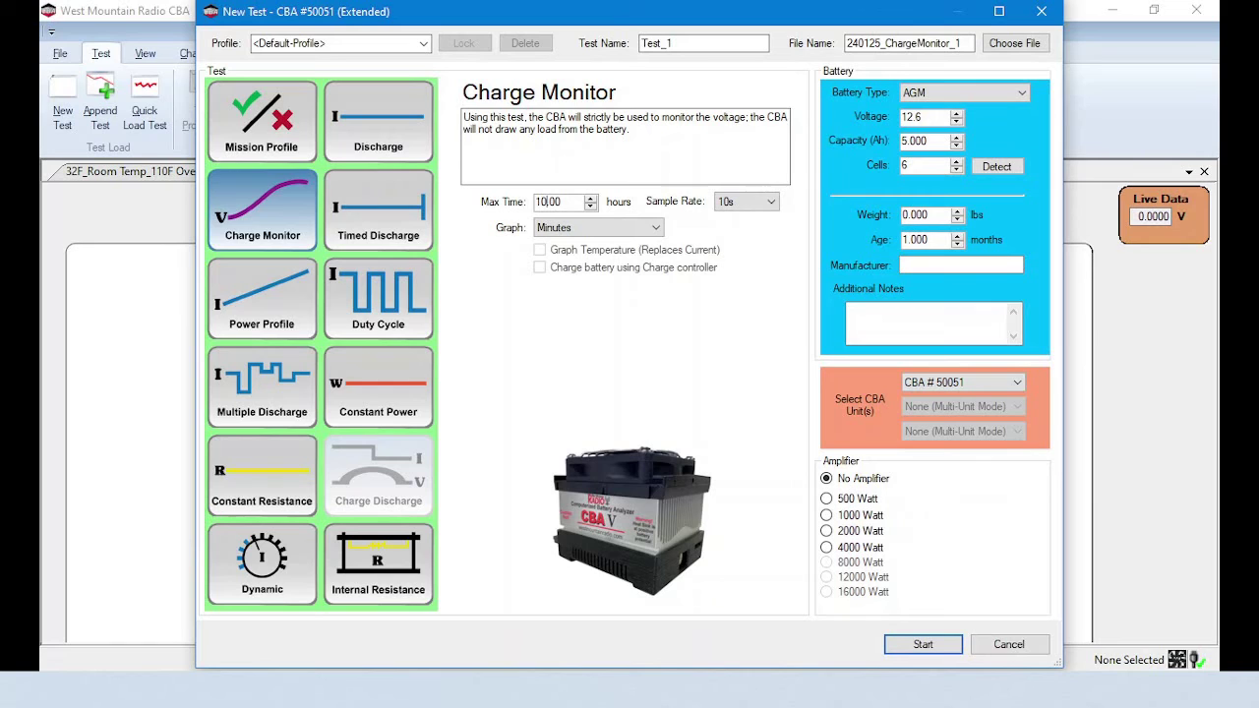
click(768, 200)
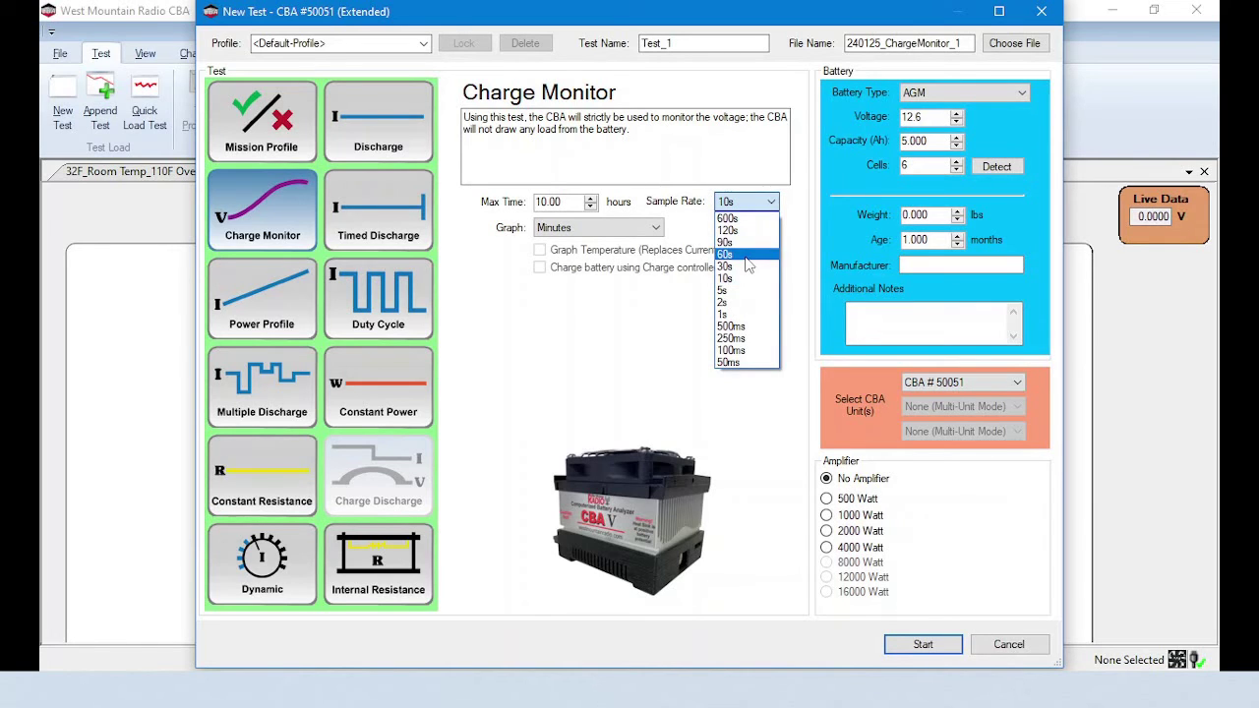
click(746, 257)
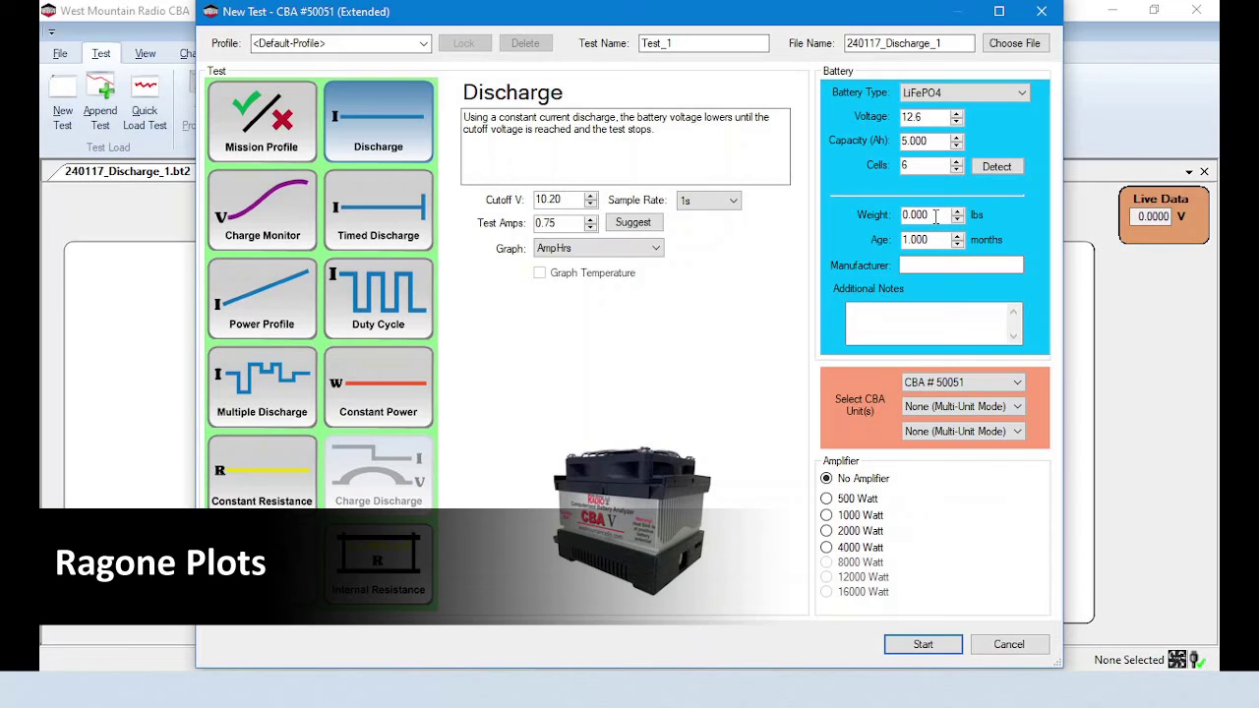
Set the battery weight to 2.87 lbs and the graph type of the Discharge test to Ragone
key(BackSpace)
key(BackSpace)
key(BackSpace)
key(BackSpace)
key(BackSpace)
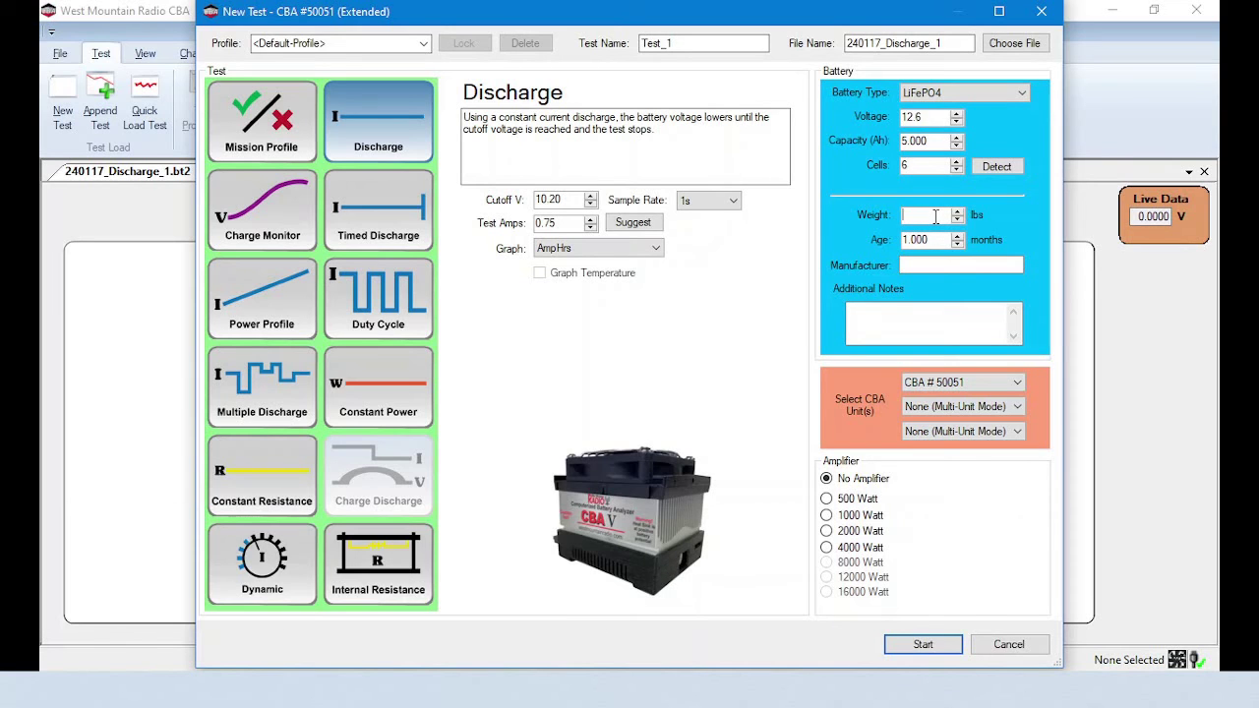
text(2.87)
click(656, 249)
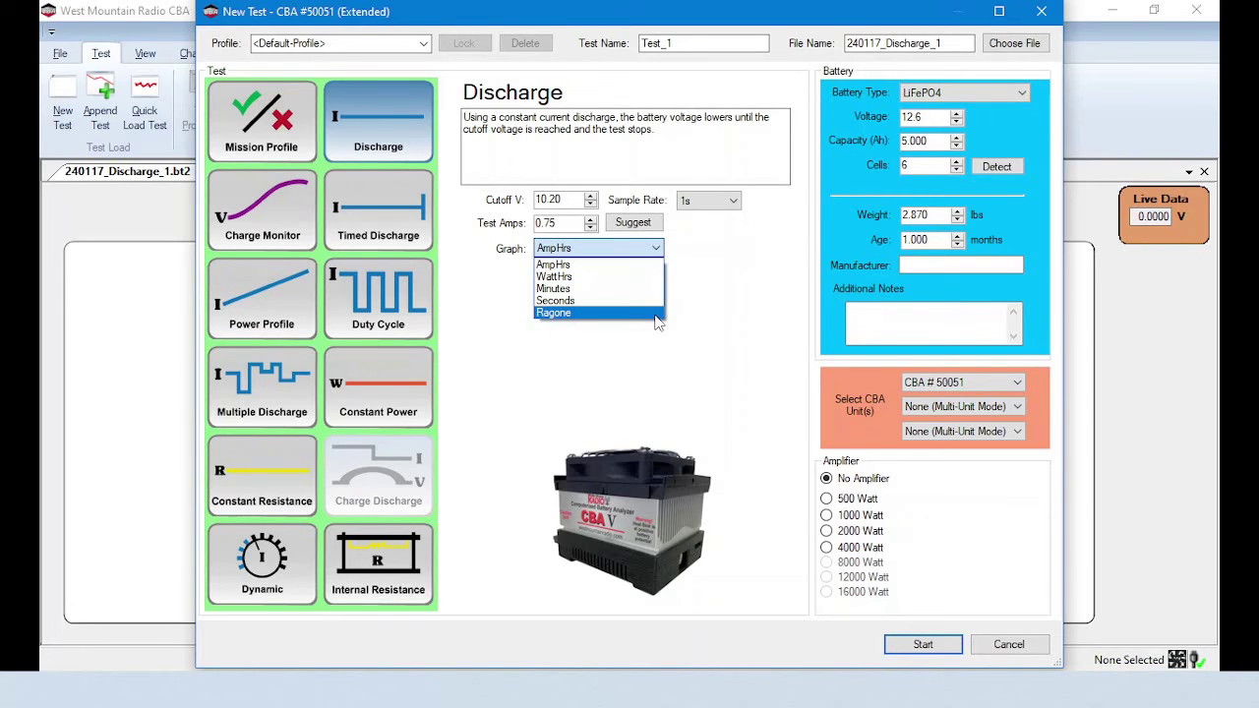
click(656, 313)
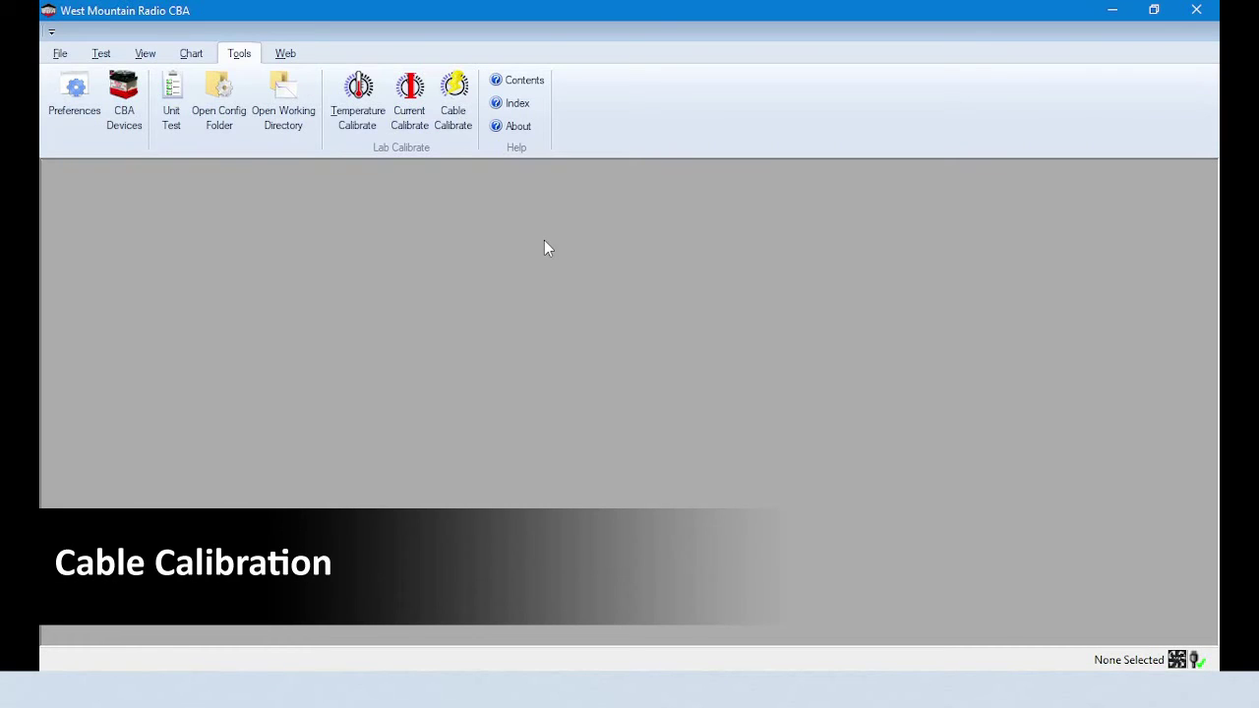
Start the cable calibration utility
click(447, 123)
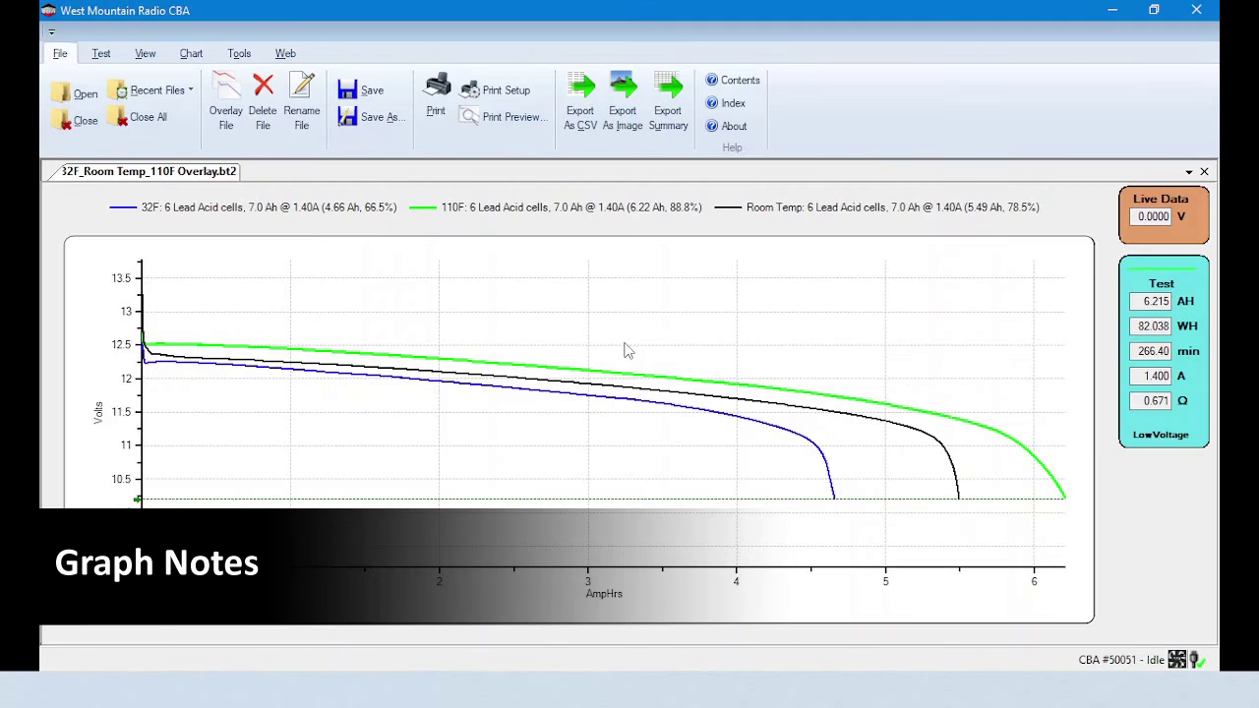
Add a note reading "note" to the 110F discharge curve, with its location set to the upper-left corner
right_click(608, 375)
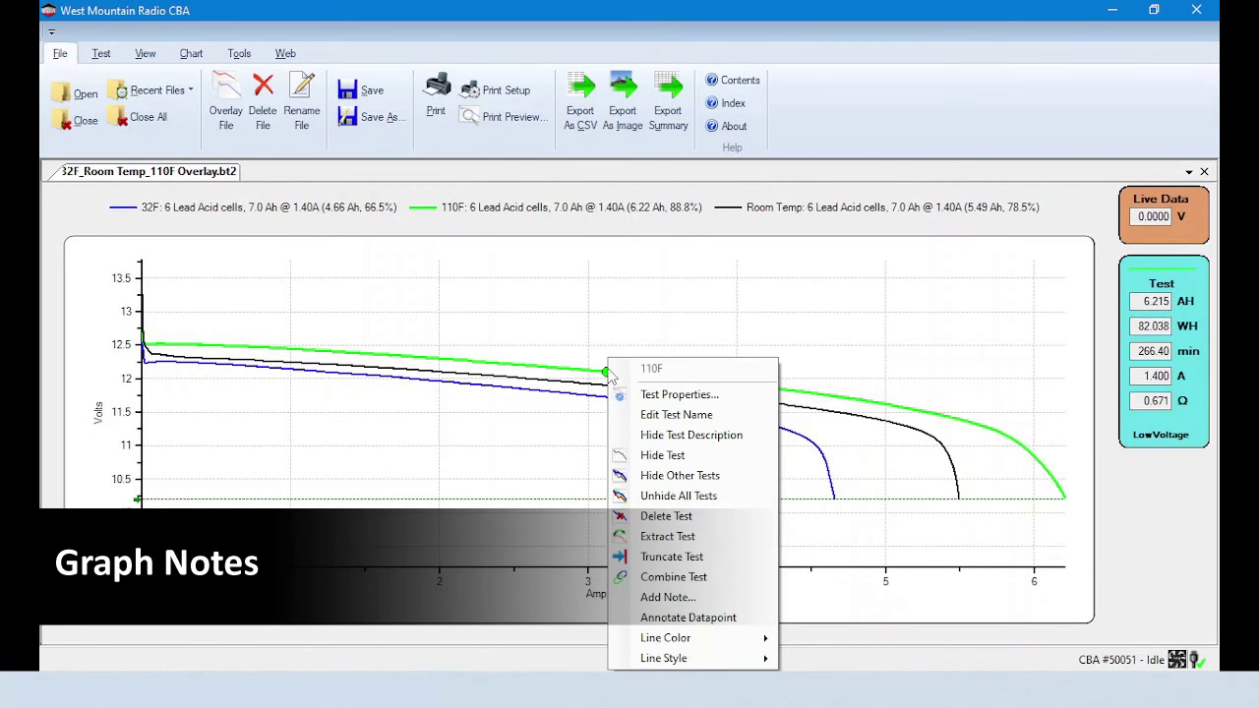
click(693, 602)
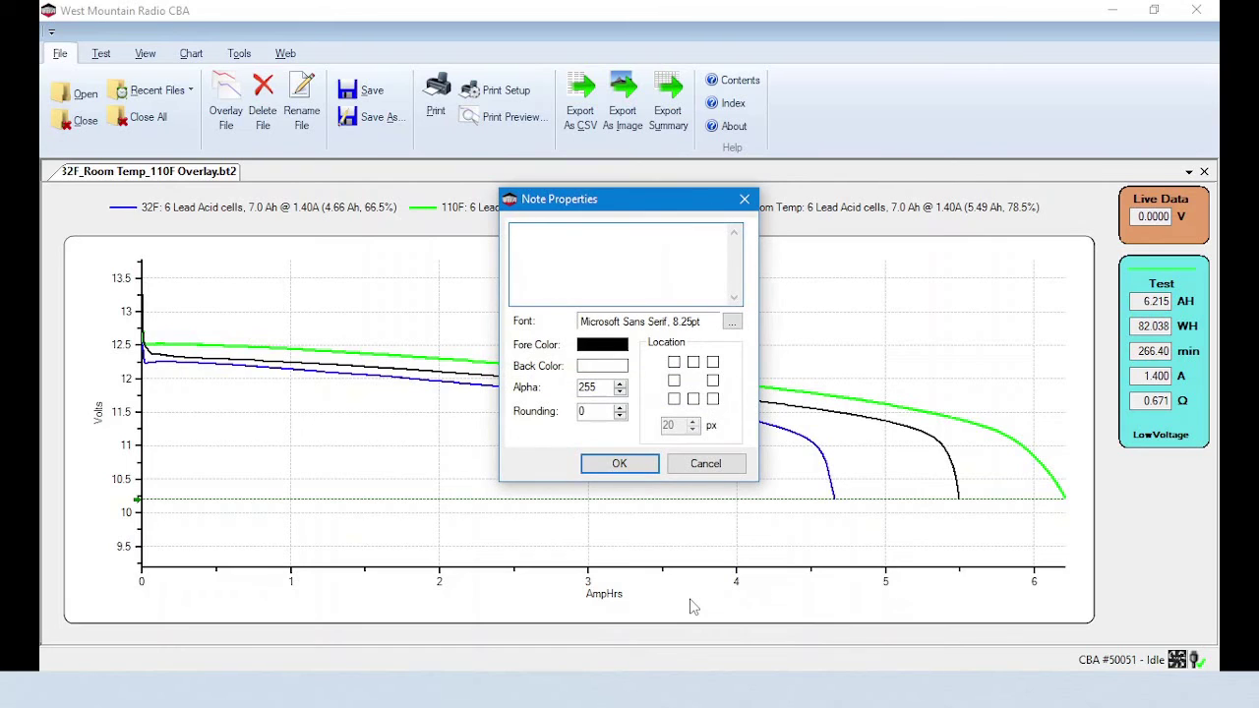
text(note)
click(673, 362)
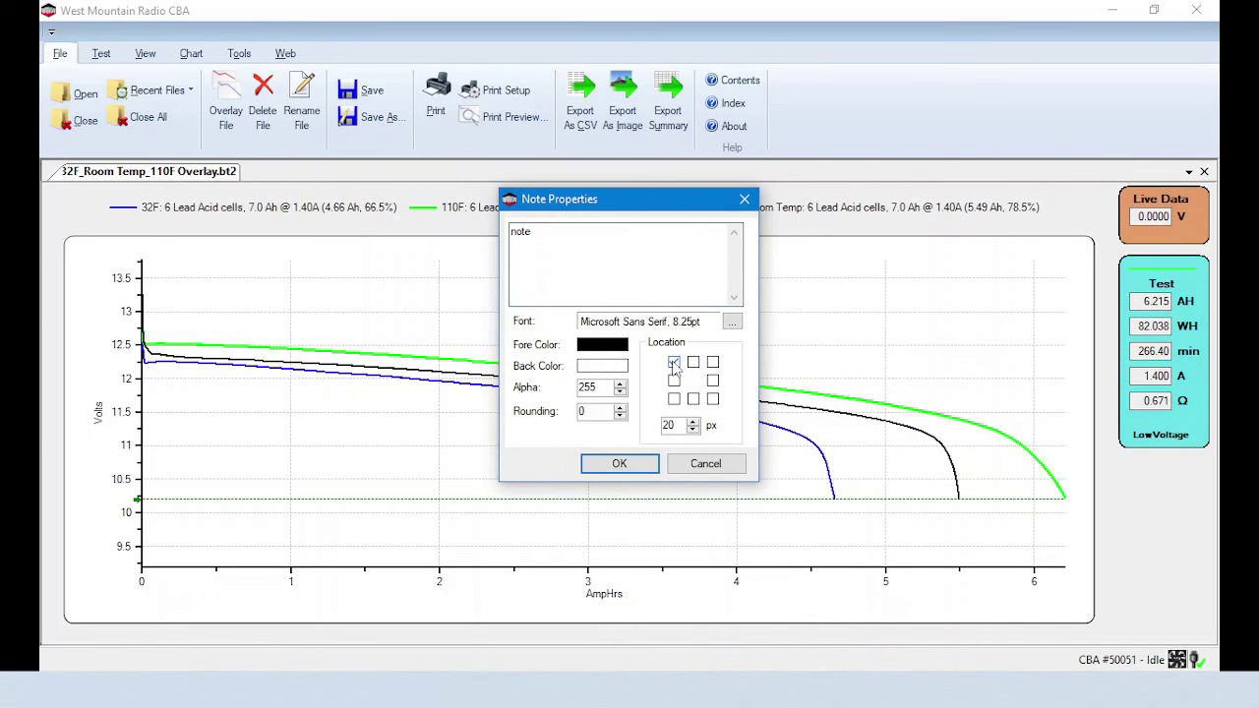
click(635, 467)
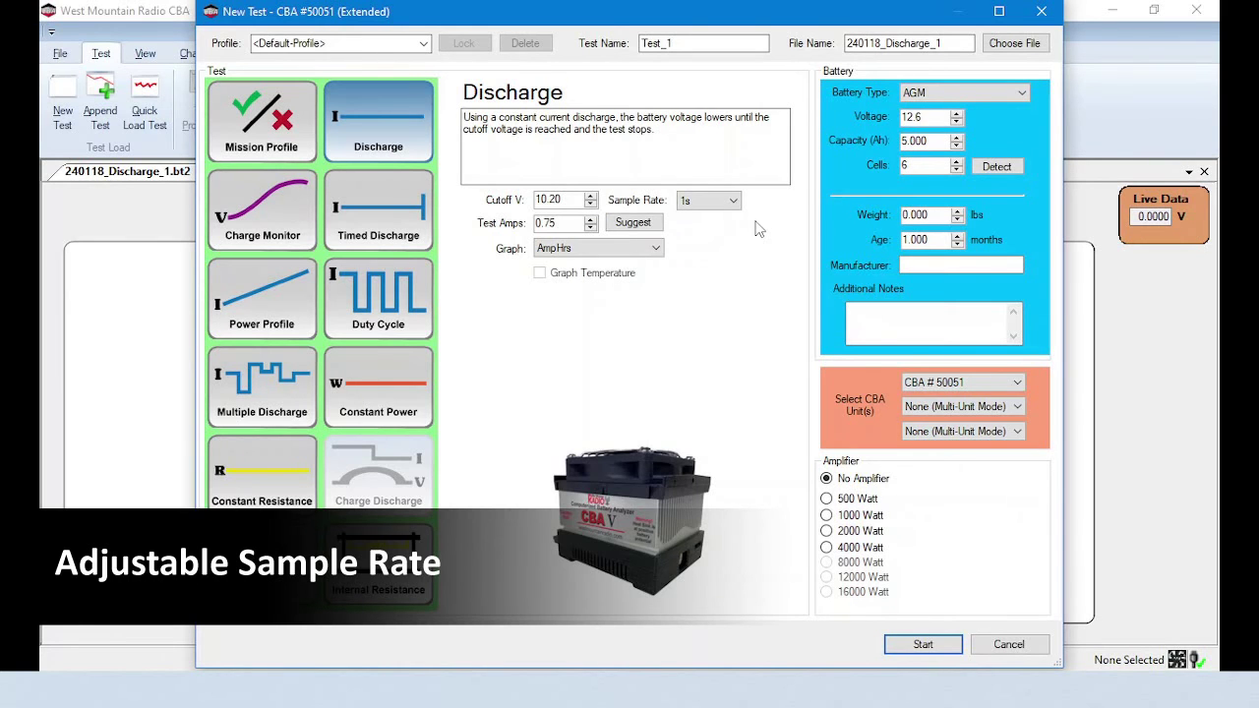
Review the sample rates available for the Discharge test without choosing another one
click(735, 204)
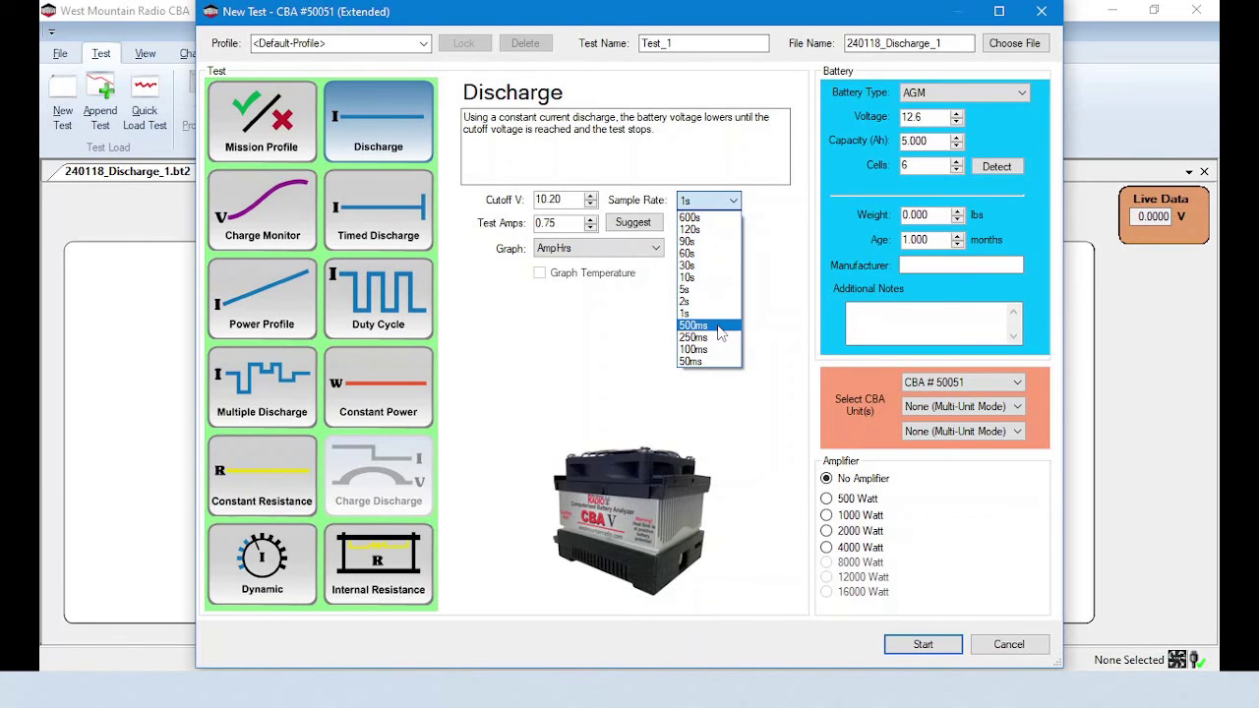
click(778, 247)
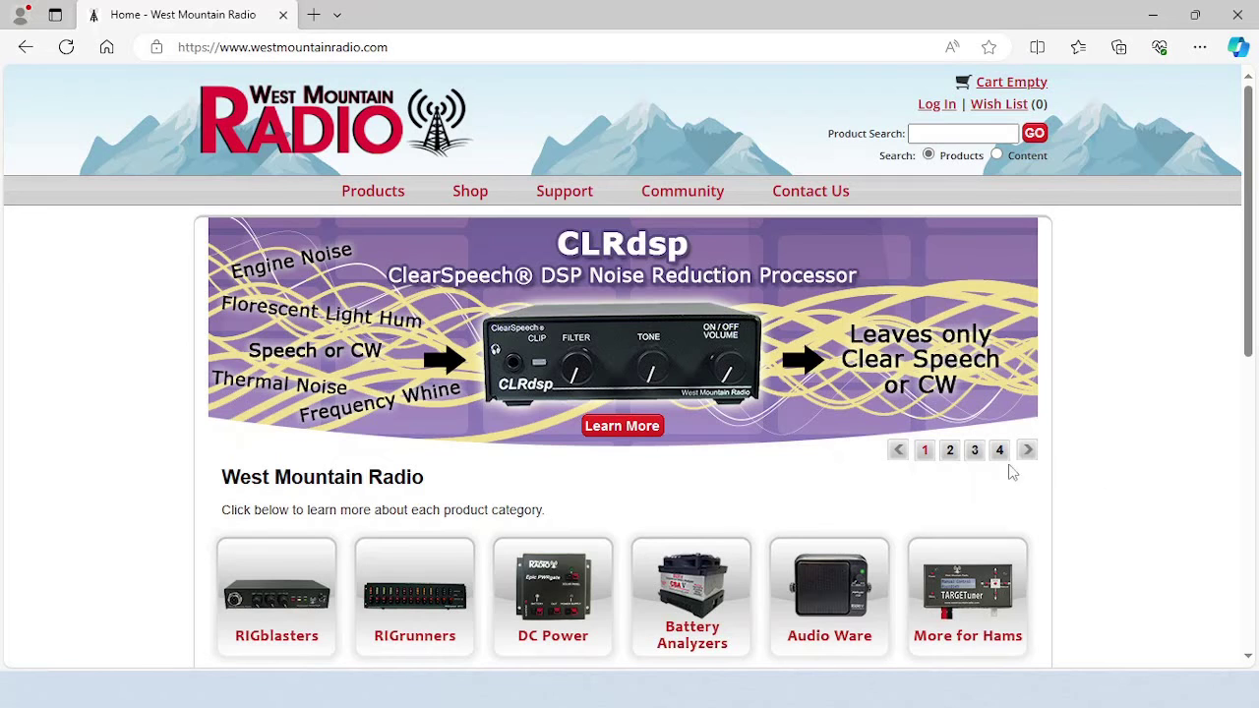
Open the Battery Analyzers page on the West Mountain Radio website and view the CBA Extended Software section
mouse_move(396, 197)
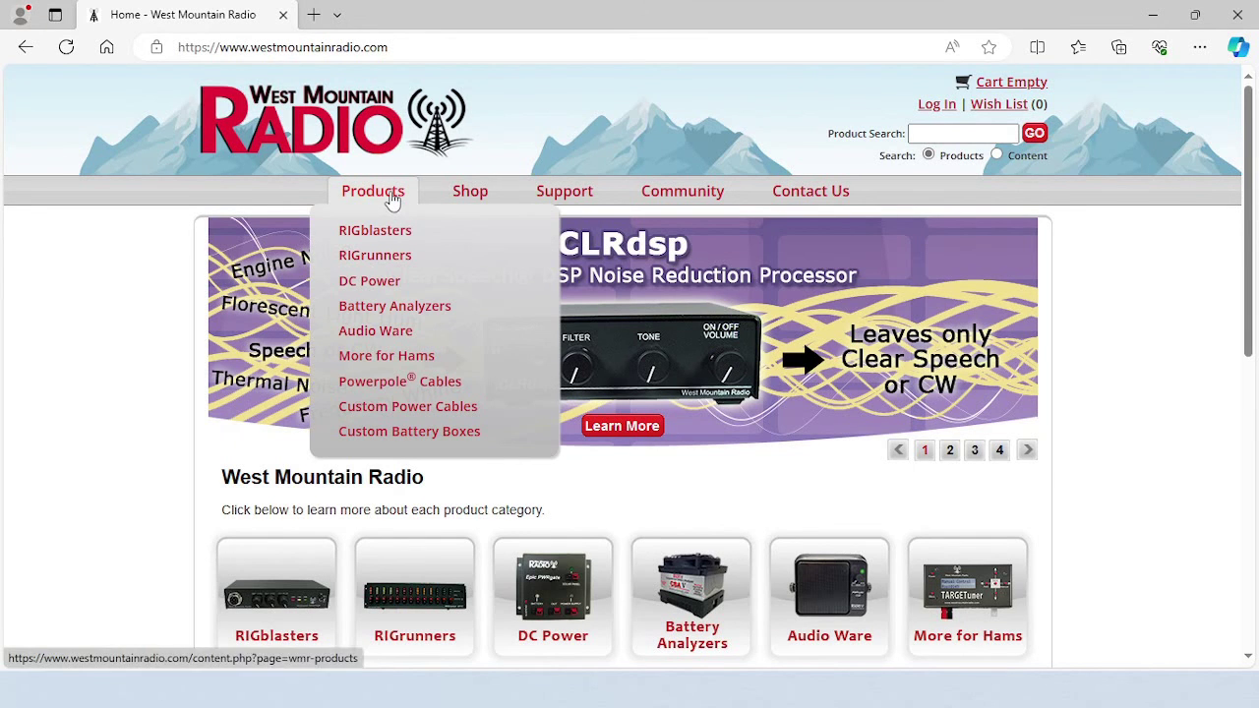
click(431, 312)
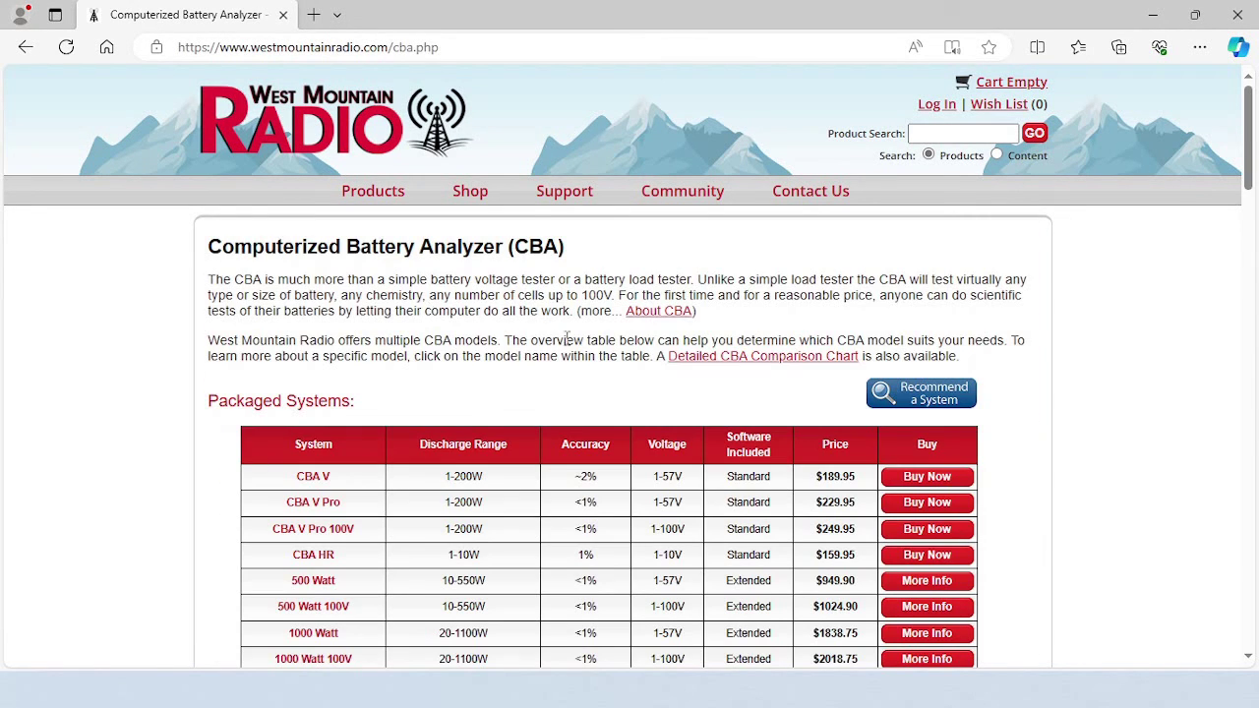
drag(1251, 183, 1252, 472)
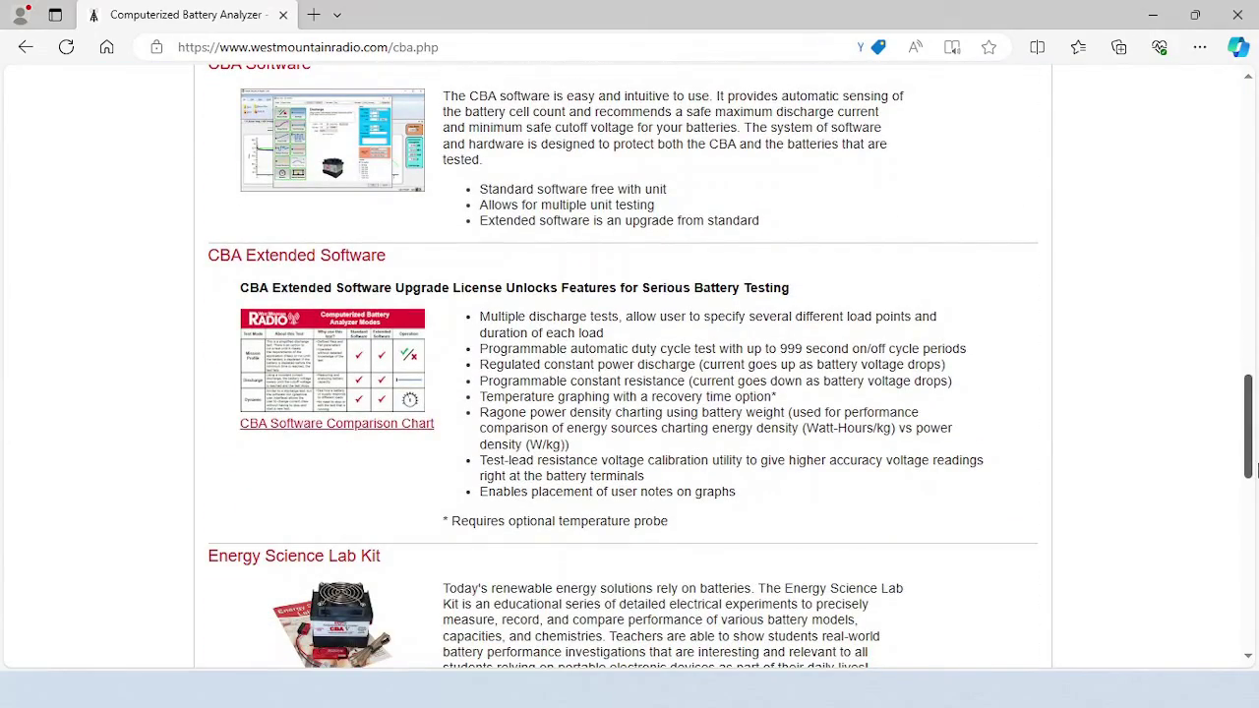